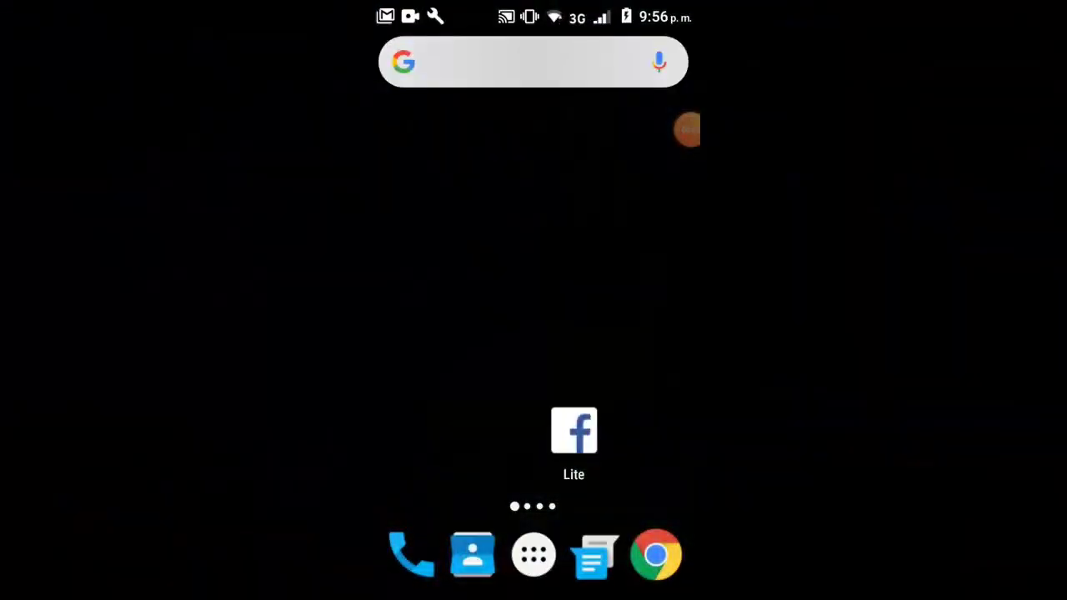
Step: Open the phone information page (Información del teléfono) in the Android settings
left_click(534, 554)
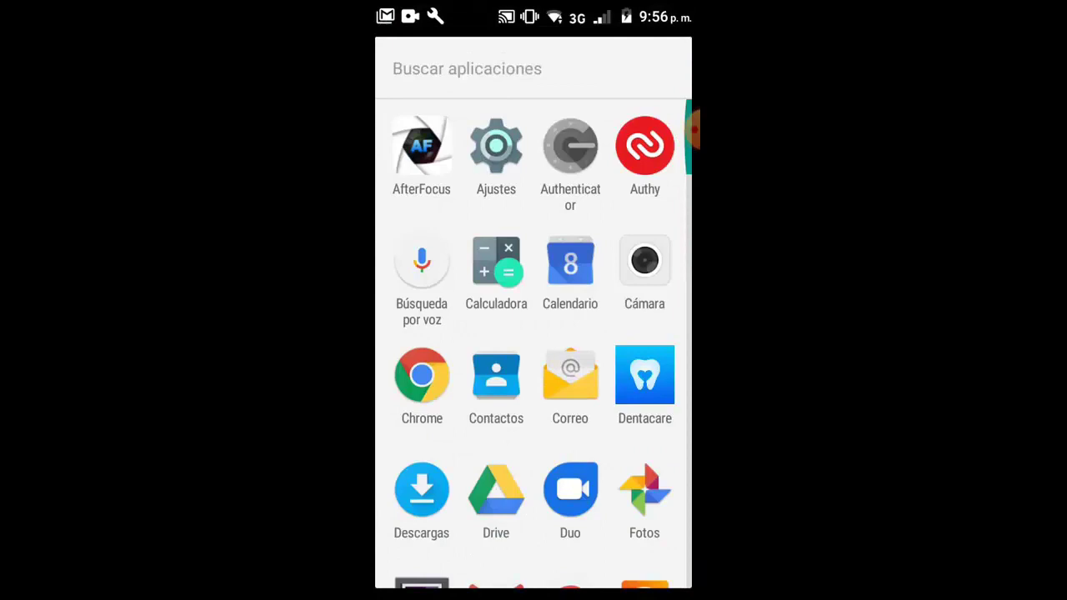
left_click(496, 148)
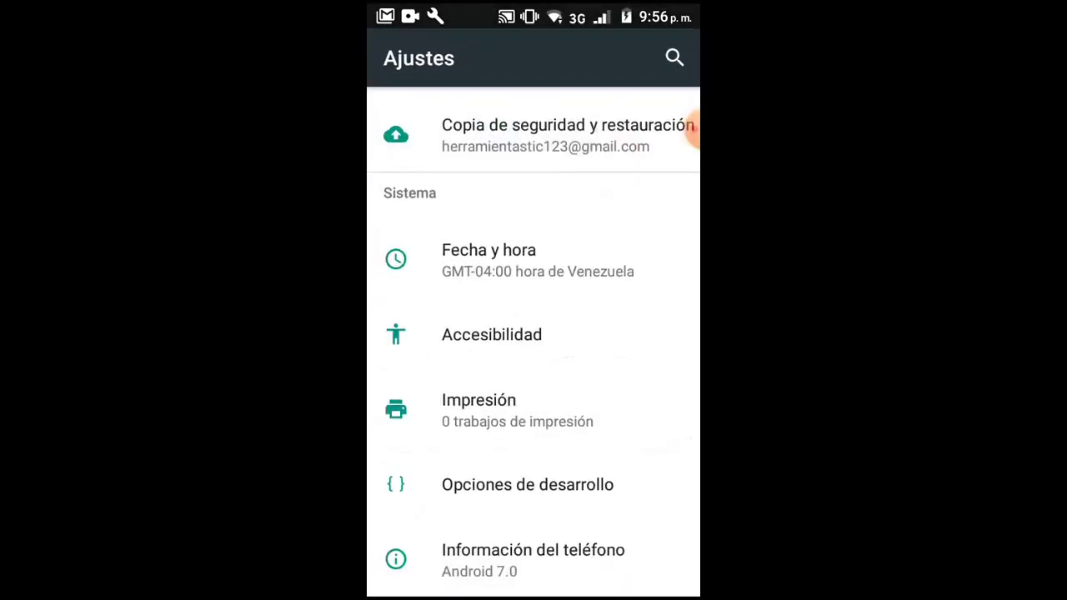
scroll(534, 342, "up", 3)
scroll(534, 341, "down", 3)
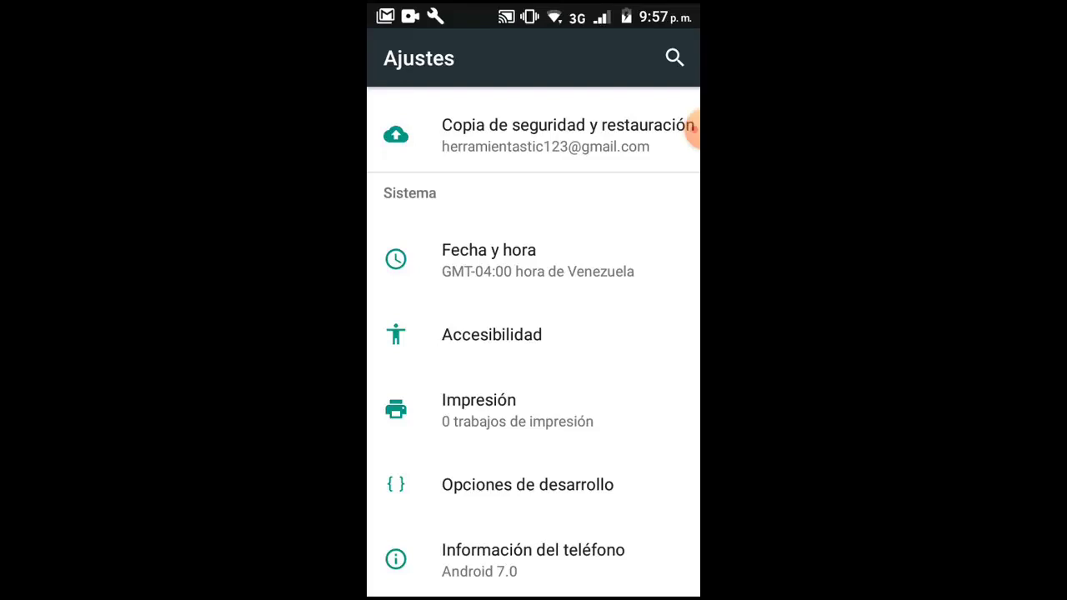
left_click(517, 560)
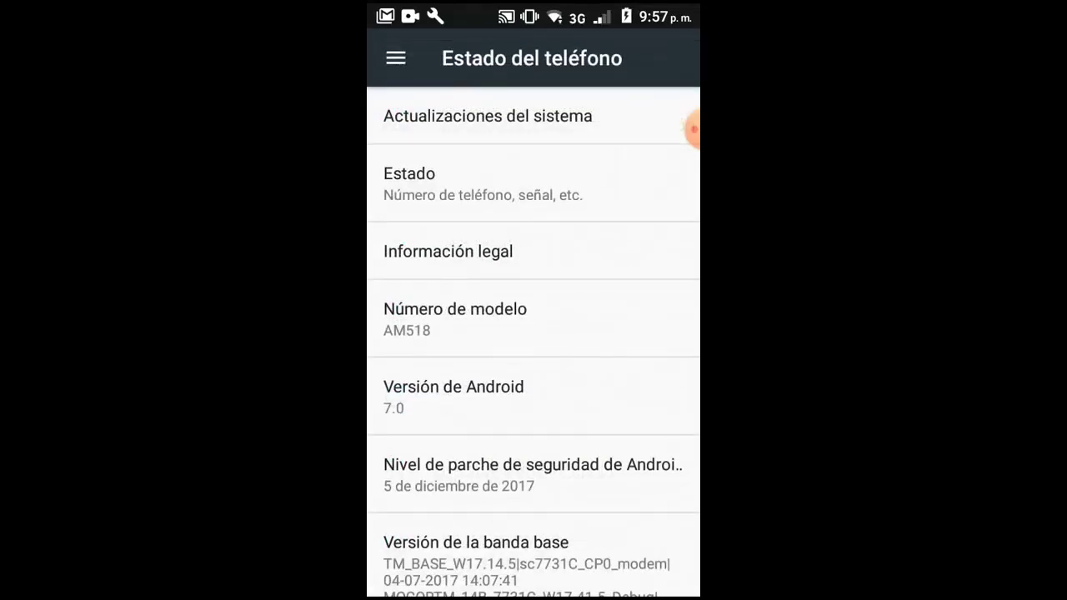
Step: Activate the developer options by tapping the build number (Número de compilación) repeatedly, and return to the main settings list
scroll(533, 344, "down", 5)
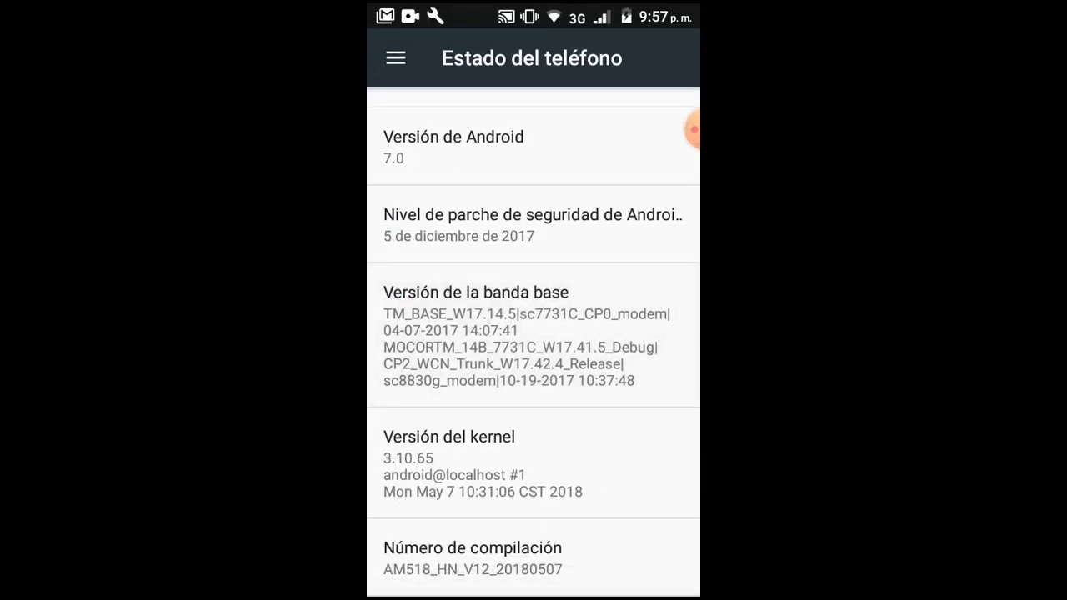
left_click(594, 564)
left_click(605, 559)
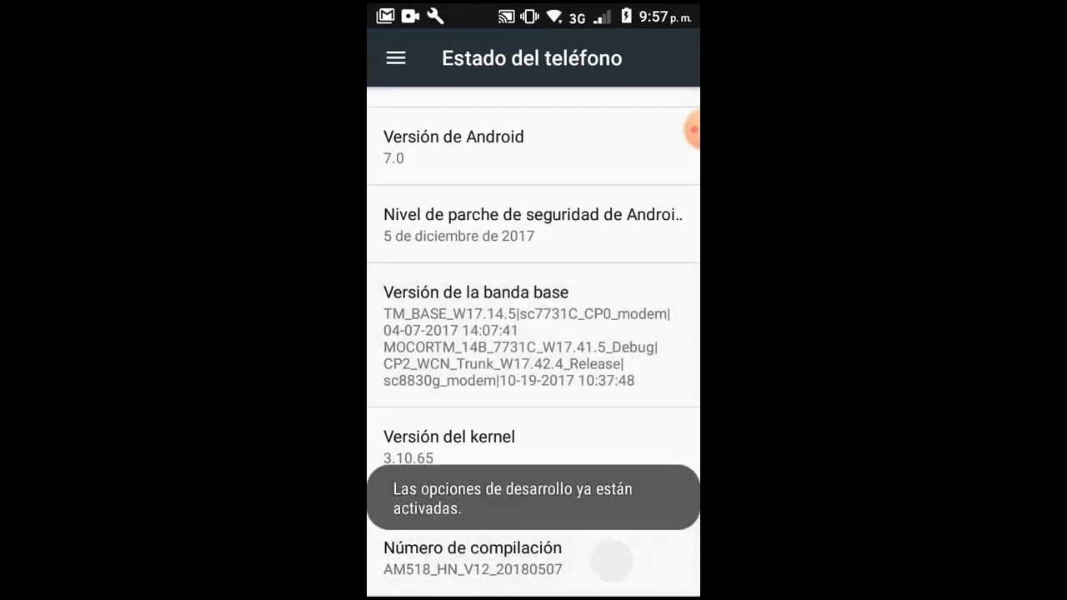
left_click(594, 565)
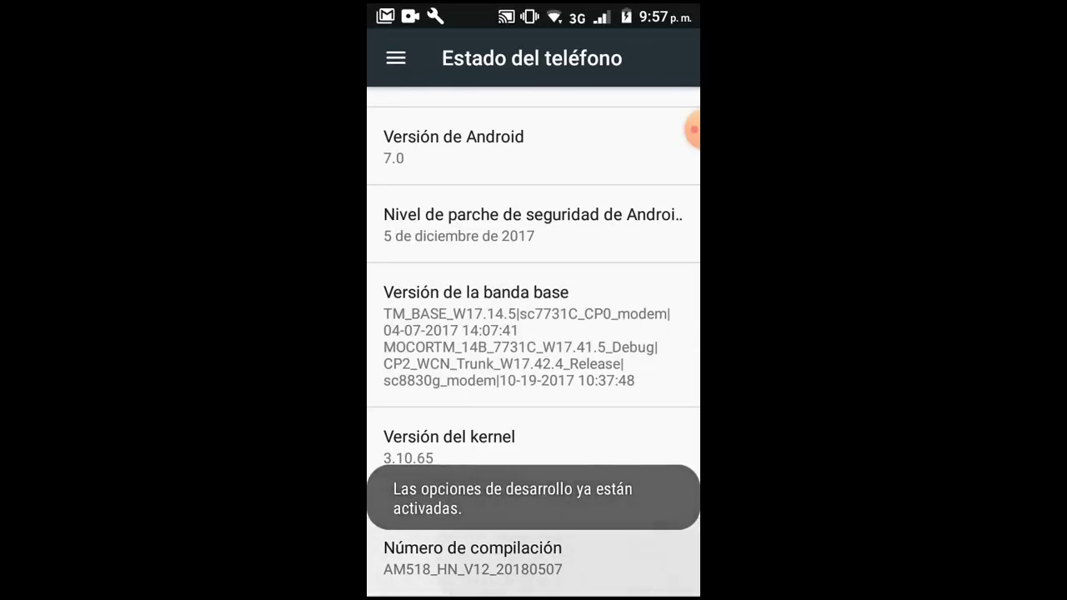
left_click(594, 564)
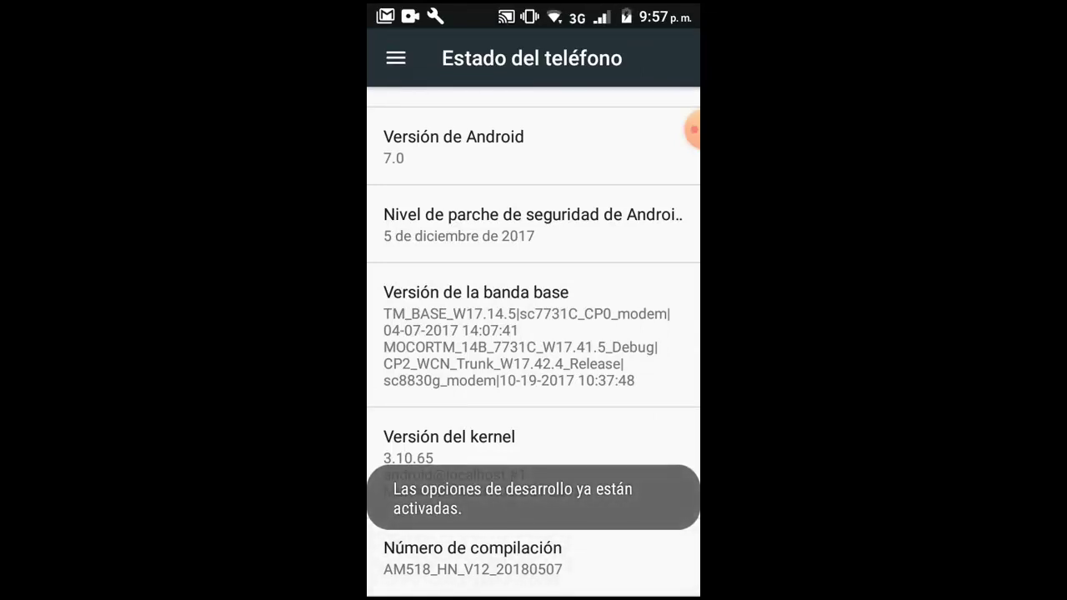
key("Escape")
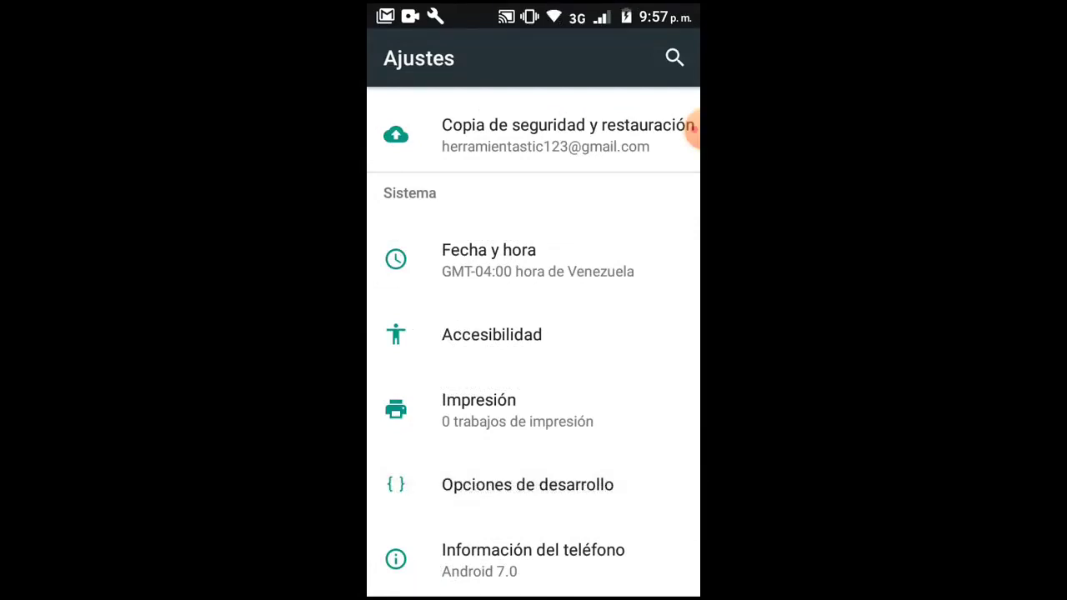
Step: Enable USB debugging (Depuración por USB) in the developer options and accept the permission request
left_click(528, 485)
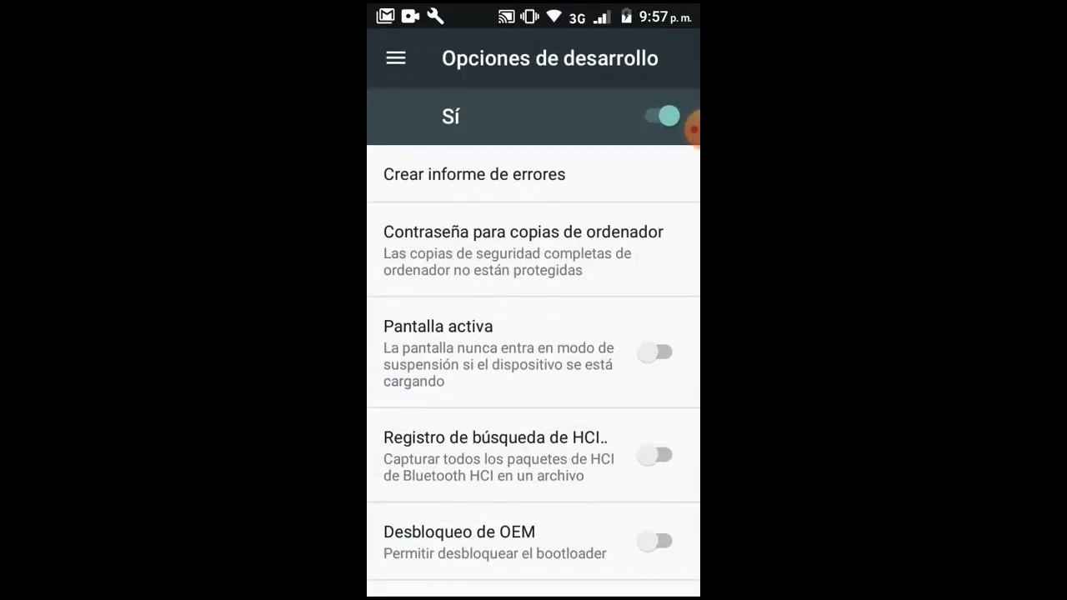
scroll(534, 371, "down", 10)
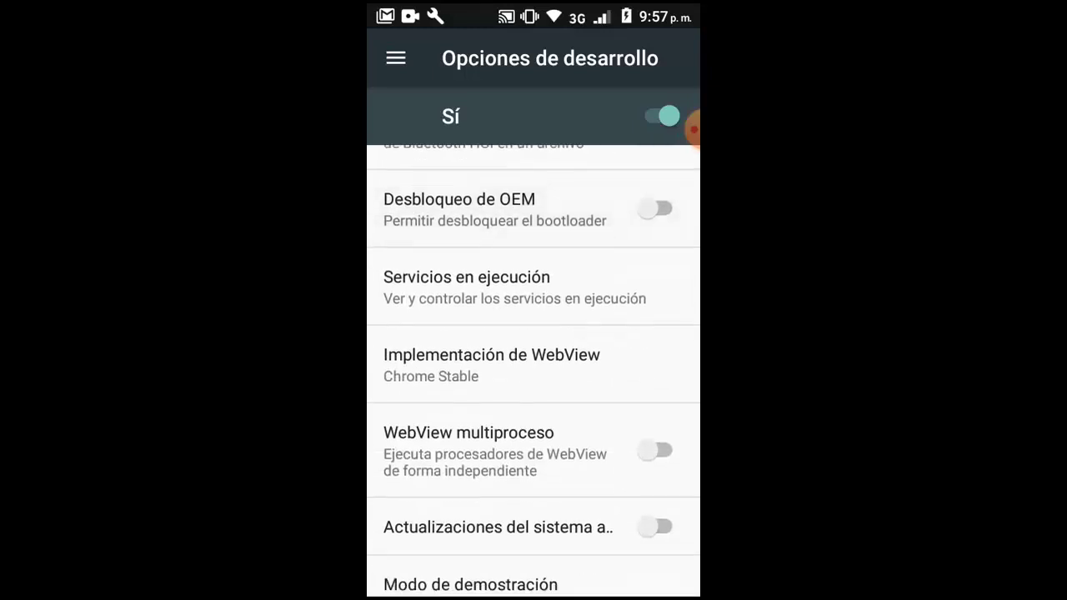
scroll(534, 371, "down", 3)
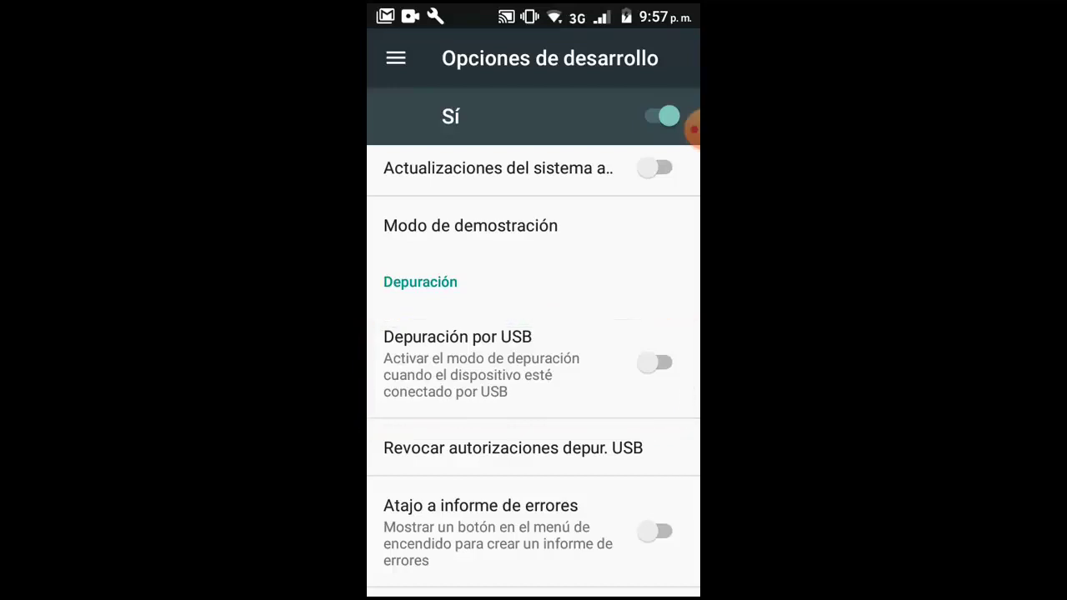
left_click(657, 362)
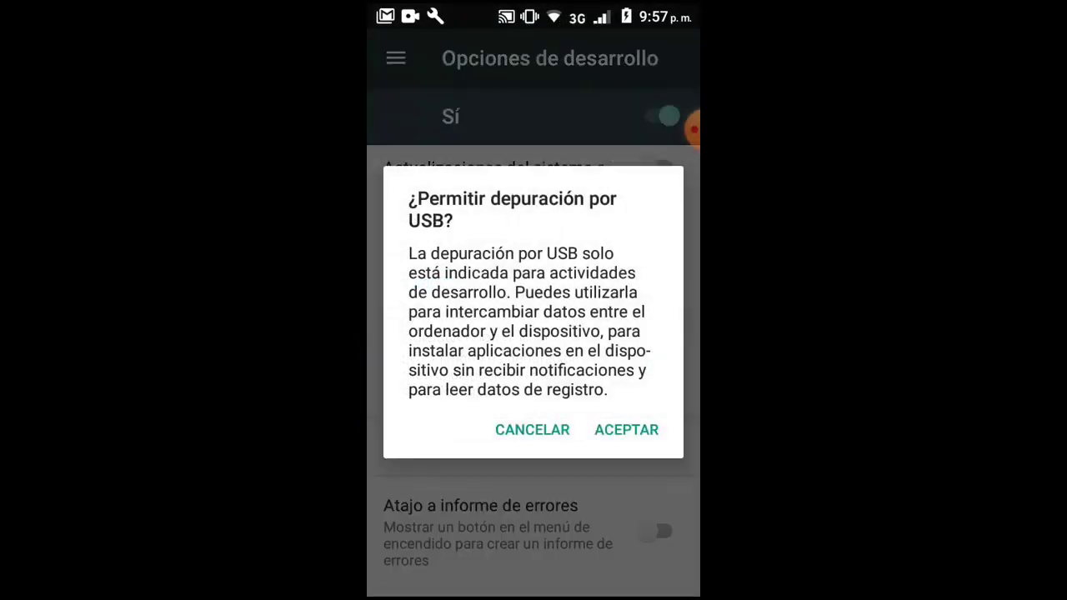
left_click(626, 429)
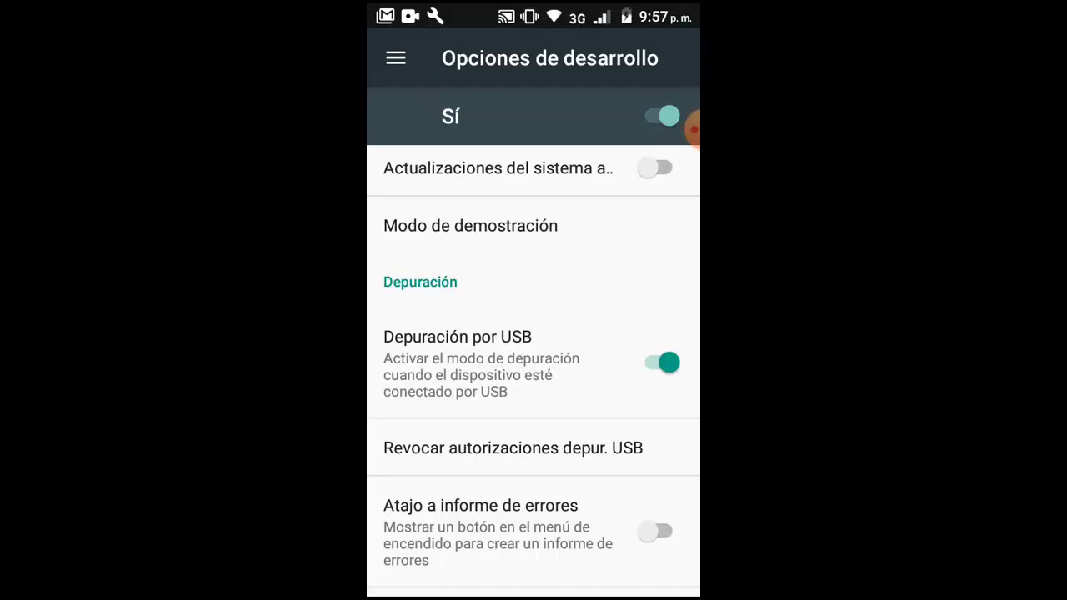
left_click(662, 362)
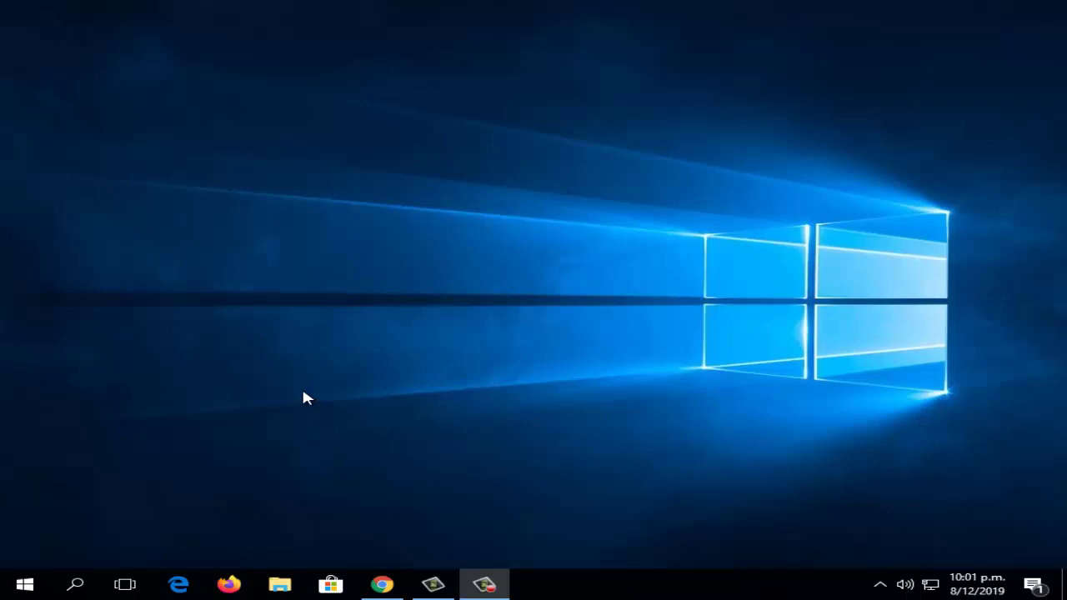
Step: Switch to the Windows PC and open the Device Manager (Administrador de dispositivos)
key("super+x")
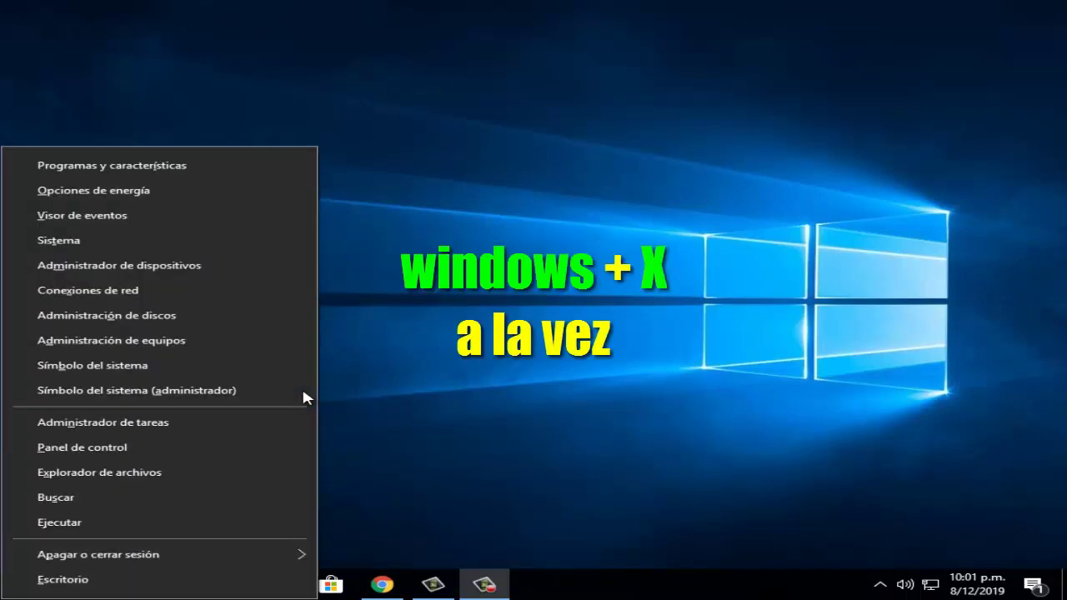
left_click(167, 272)
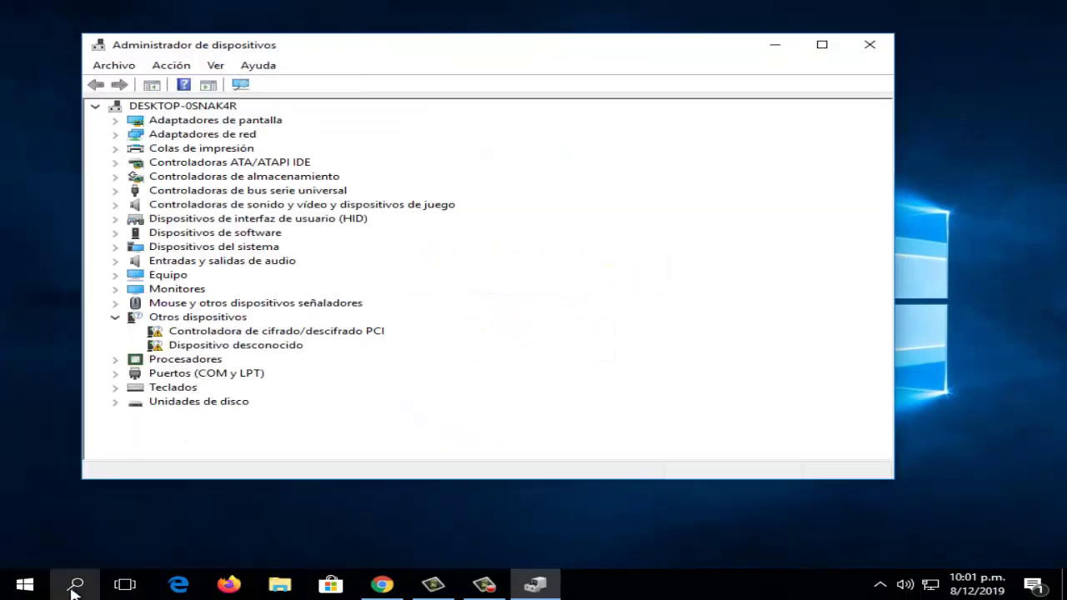
Step: Search Windows for "administrador" to locate the Device Manager entry, and return to the open Device Manager window
left_click(74, 588)
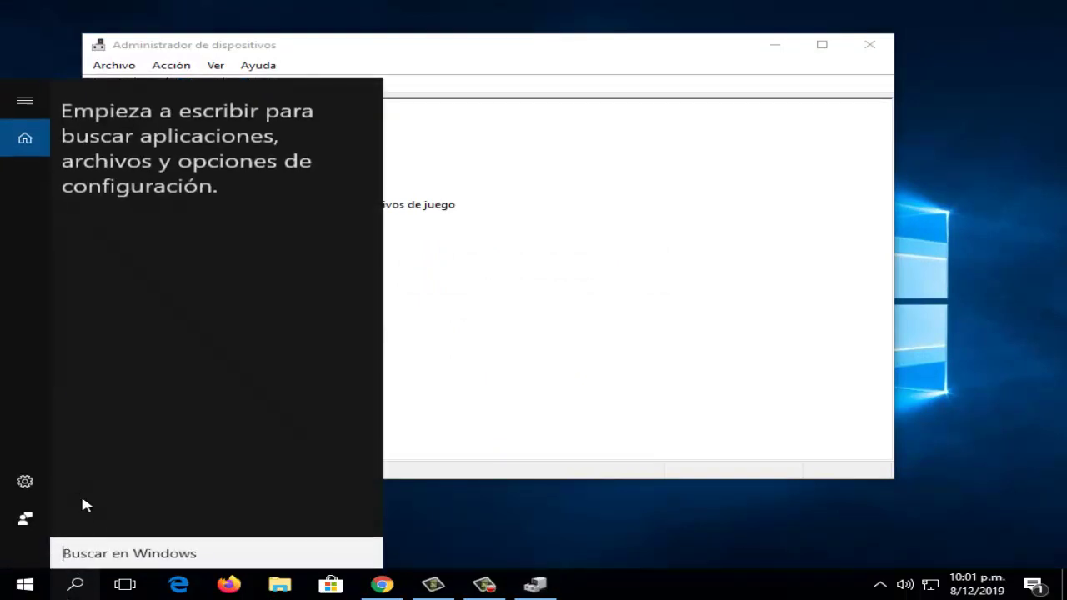
type("a")
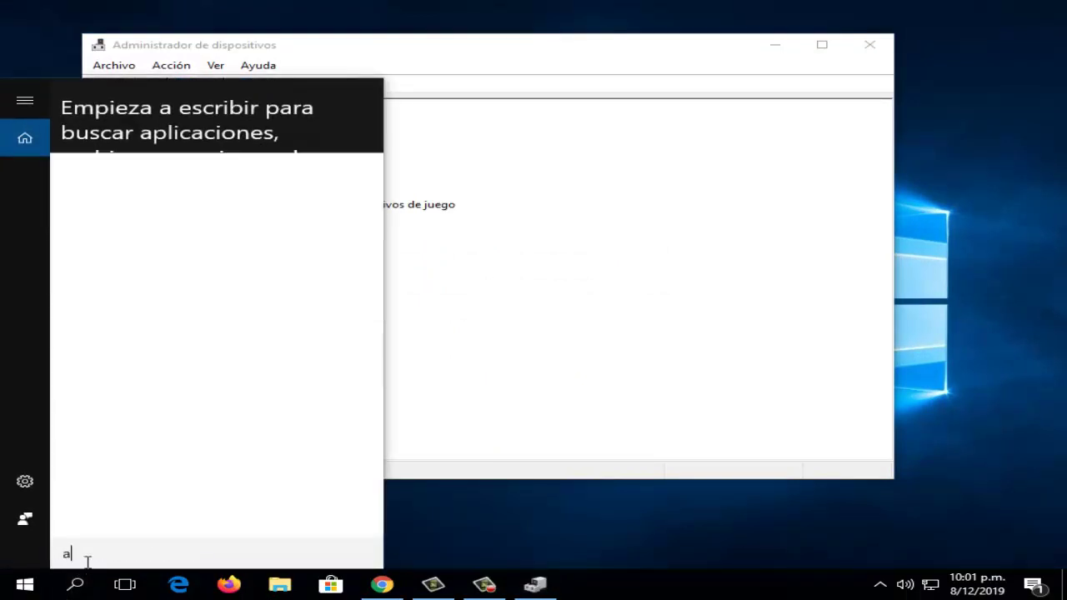
type("dministrador")
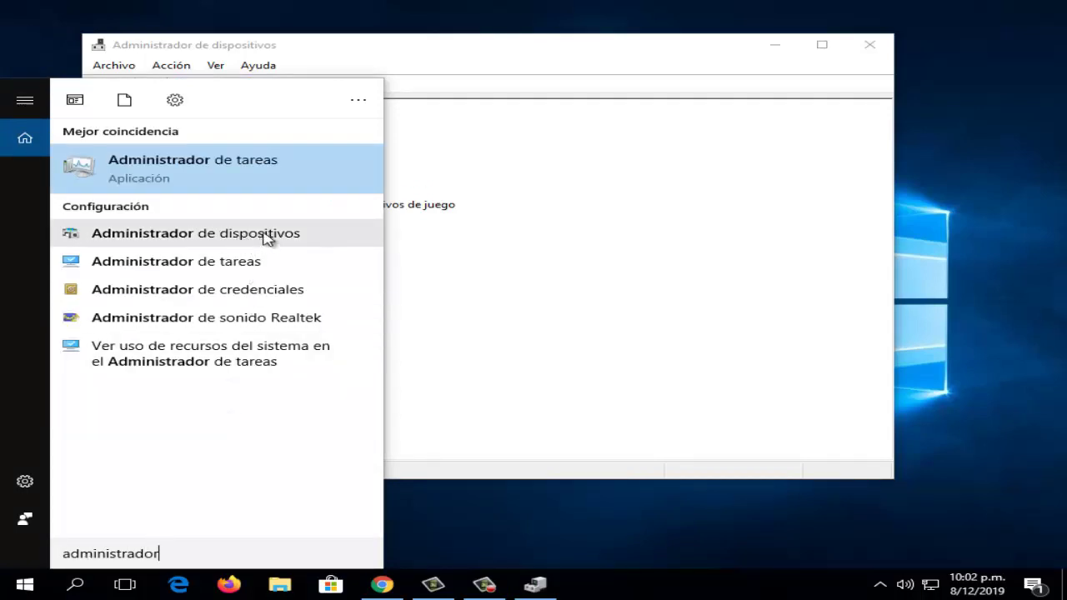
left_click(397, 73)
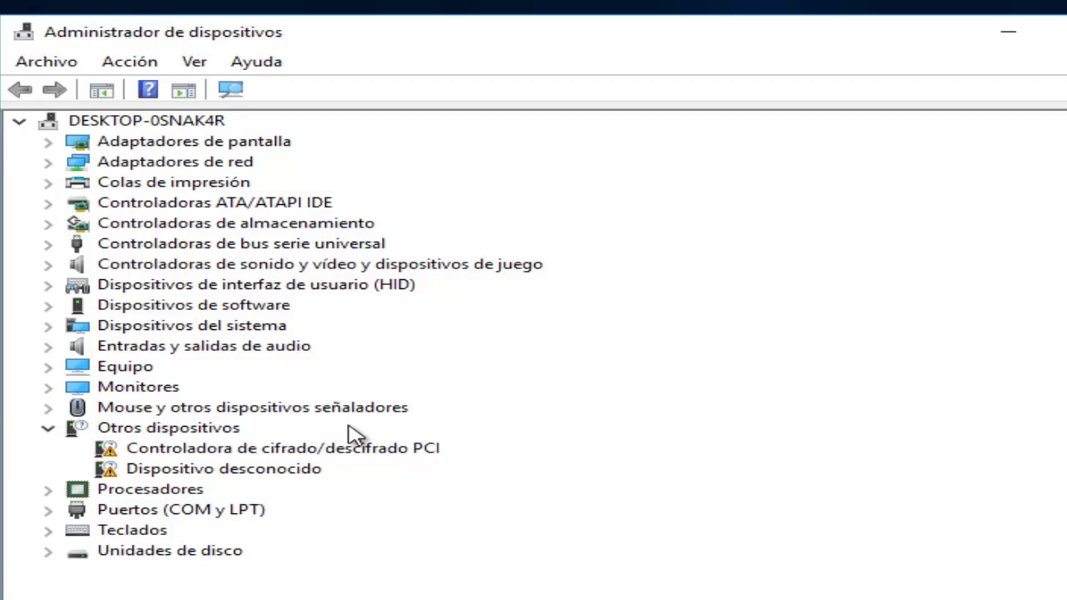
Step: Run an automatic driver update for Microsoft Device Association Root Enumerator under Dispositivos de software, and close the wizard
left_click(48, 306)
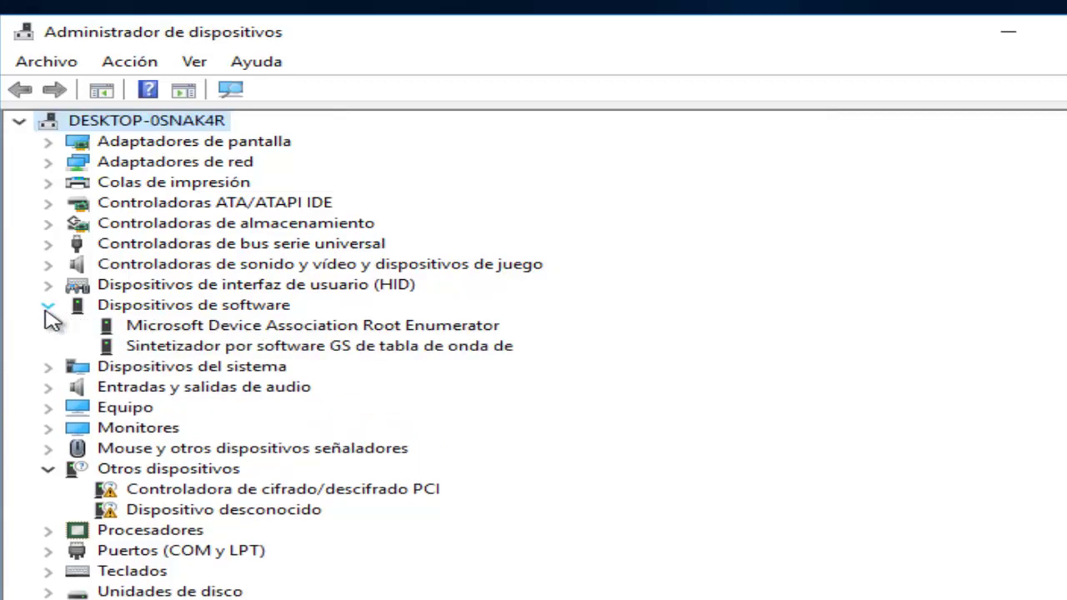
left_click(250, 329)
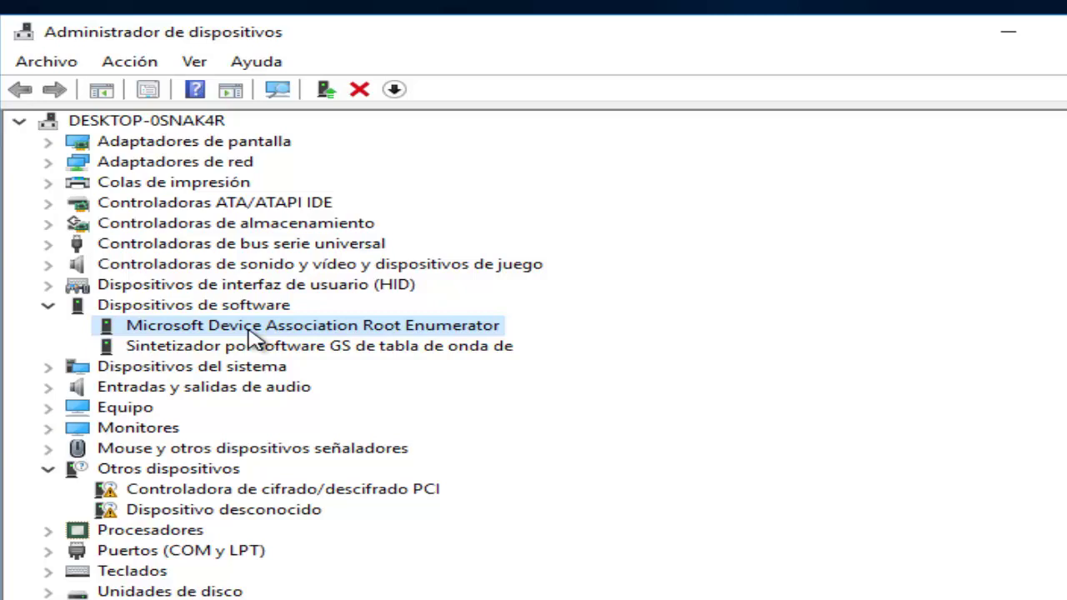
right_click(250, 337)
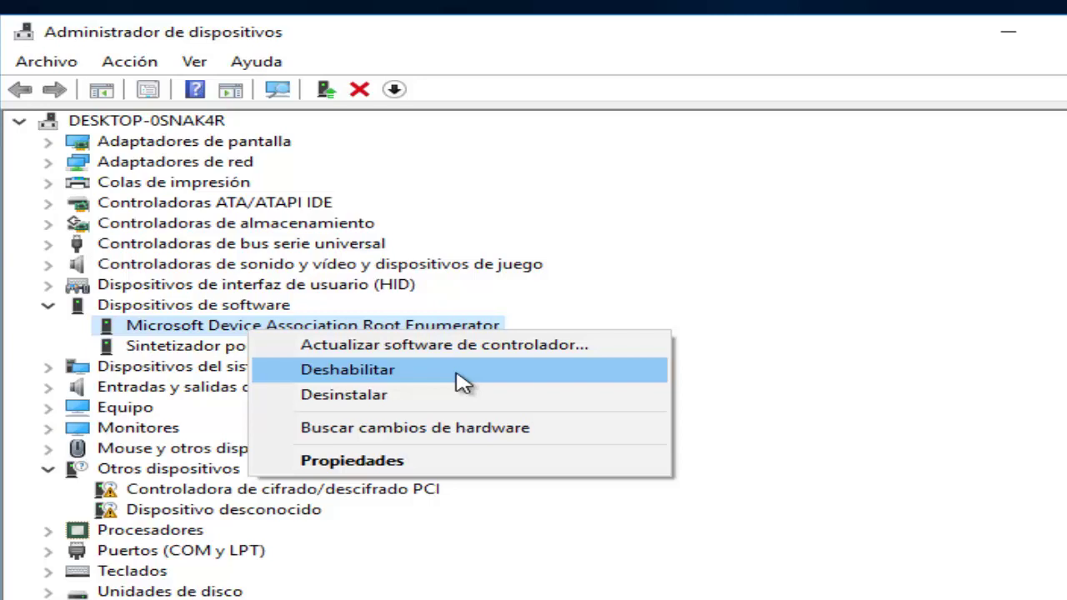
left_click(27, 338)
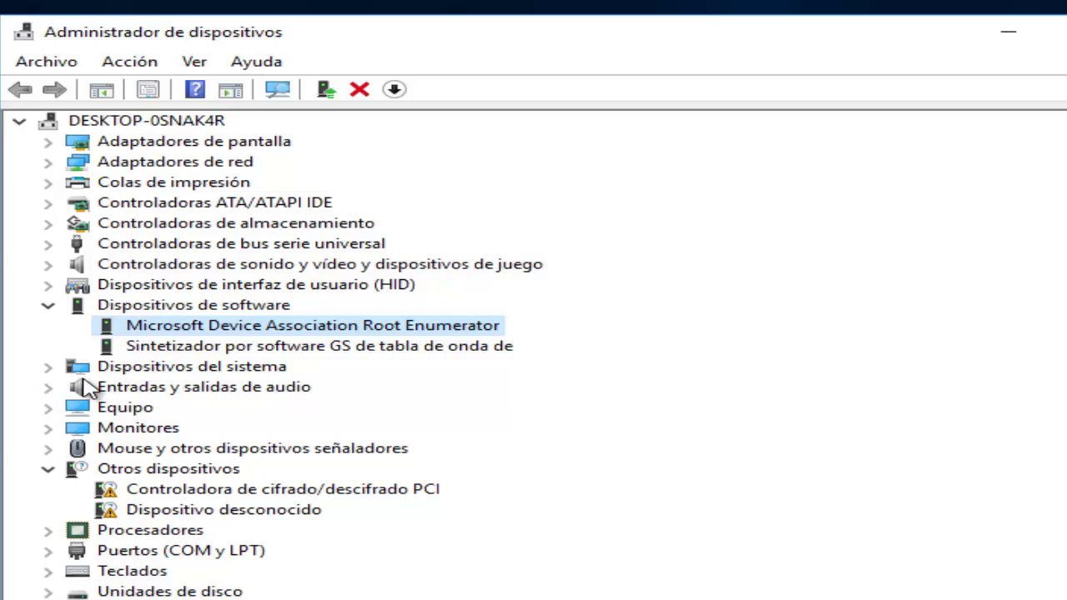
right_click(213, 334)
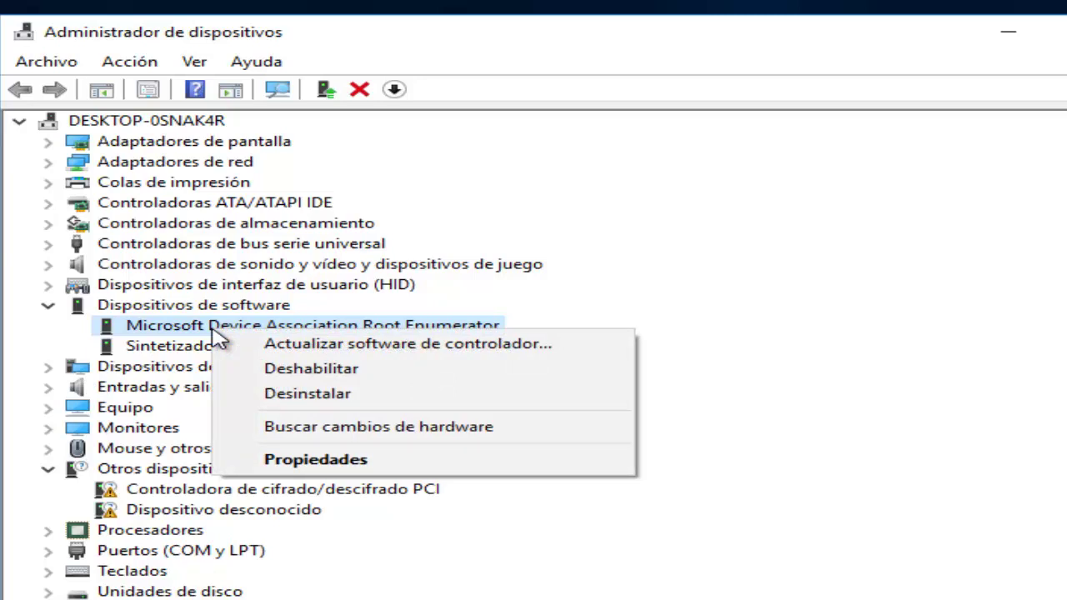
left_click(296, 345)
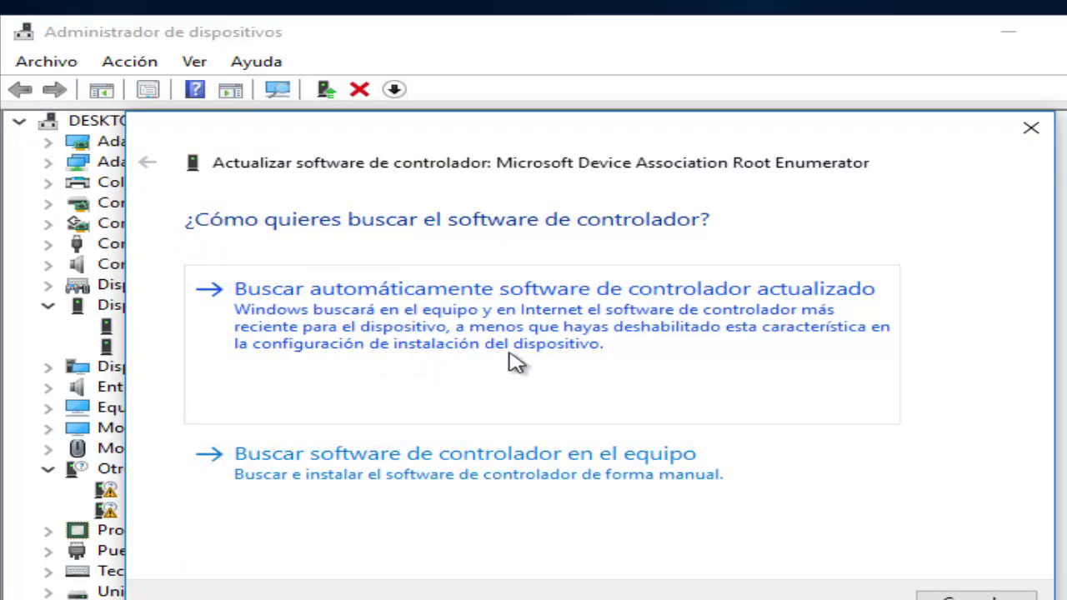
left_click(567, 355)
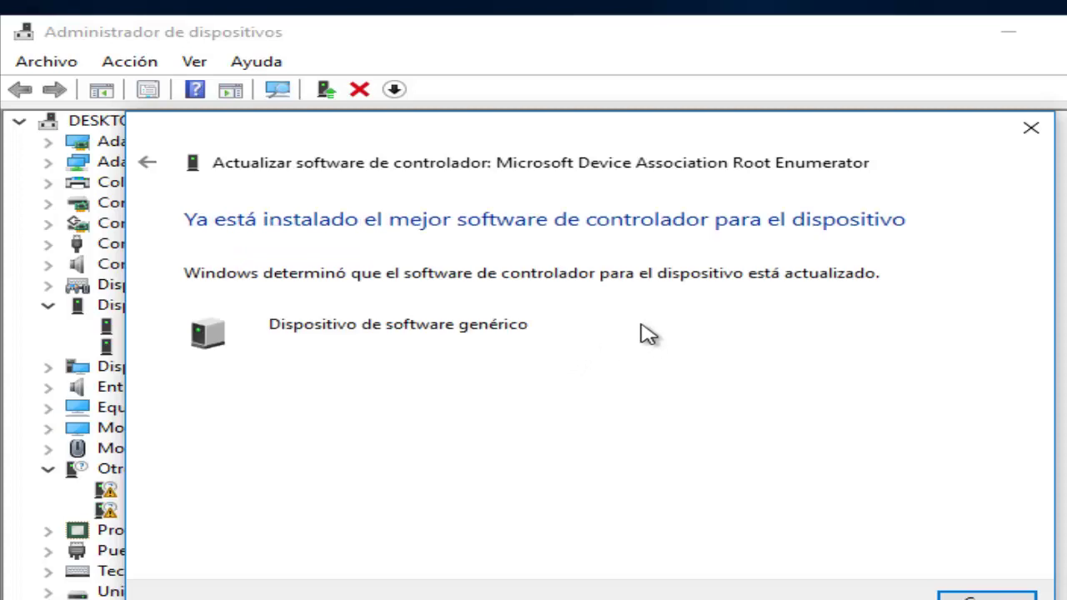
left_click(987, 595)
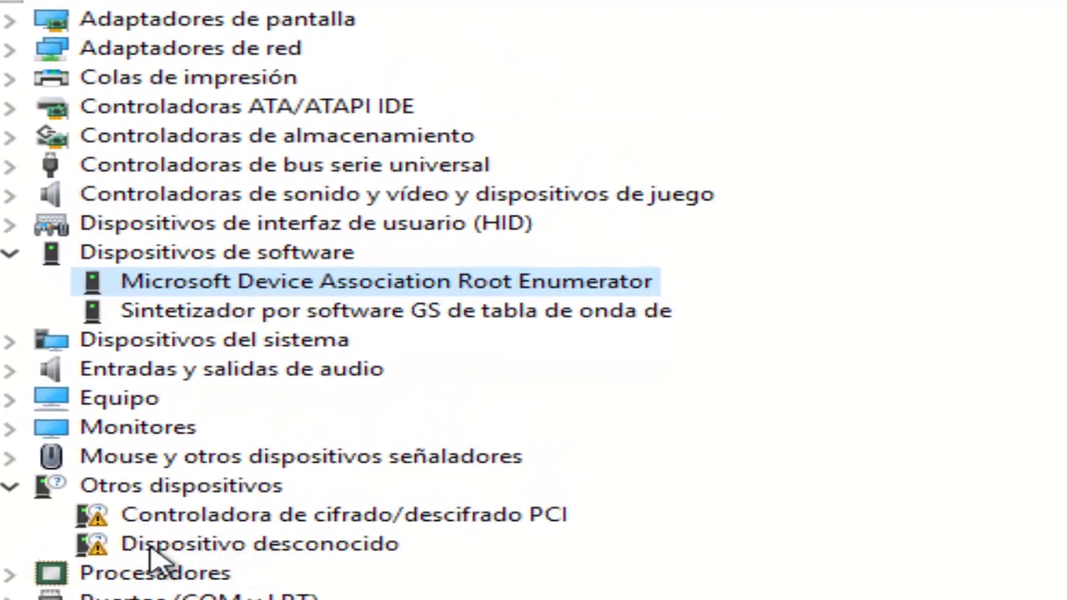
Step: Run an automatic driver update for Dispositivo desconocido under Otros dispositivos, and close the wizard
left_click(105, 550)
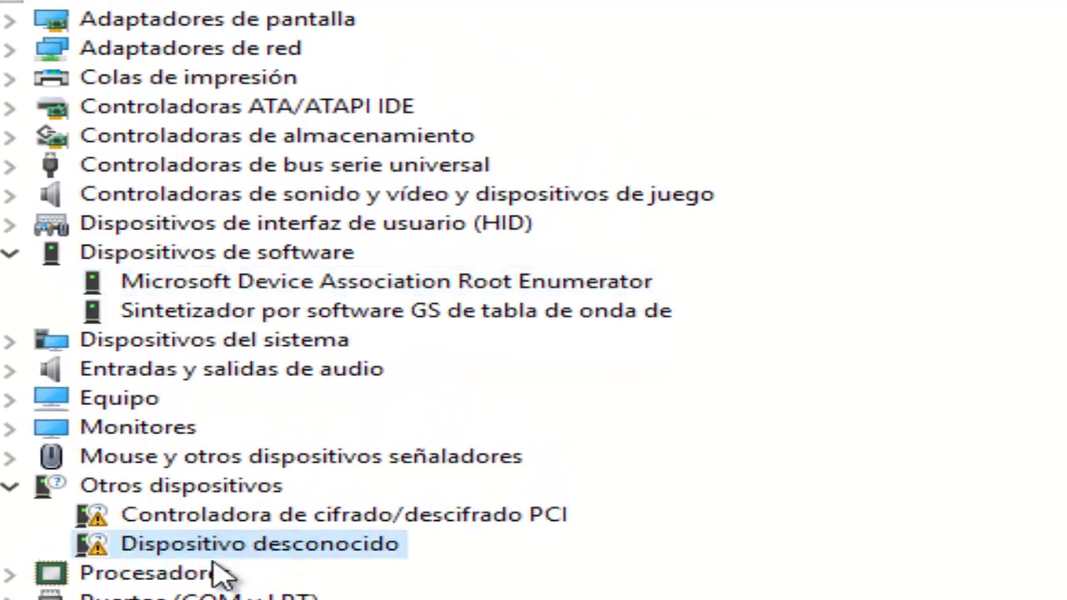
right_click(157, 552)
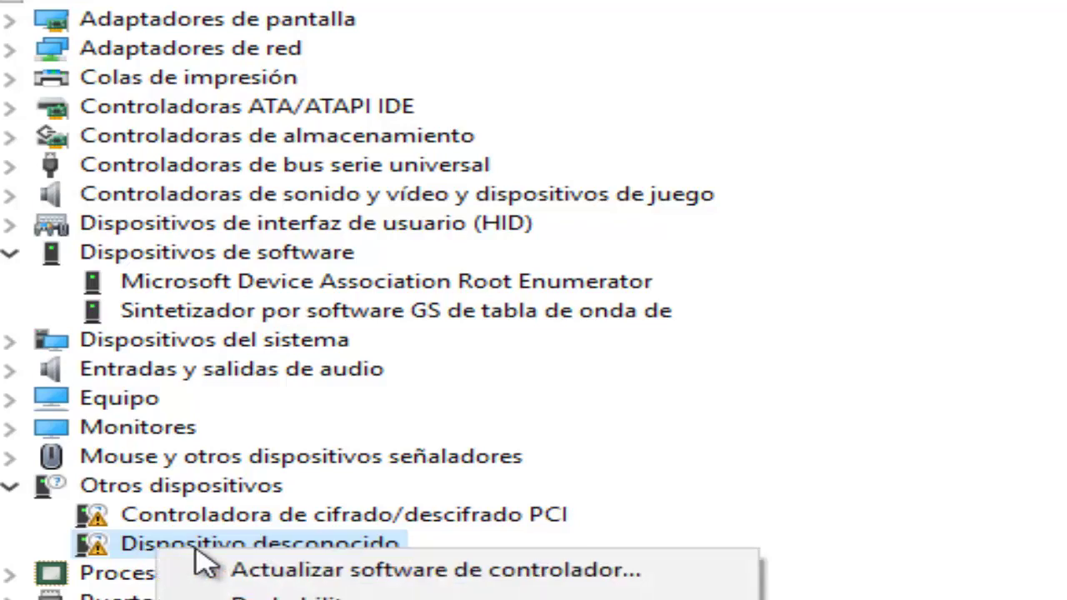
left_click(338, 570)
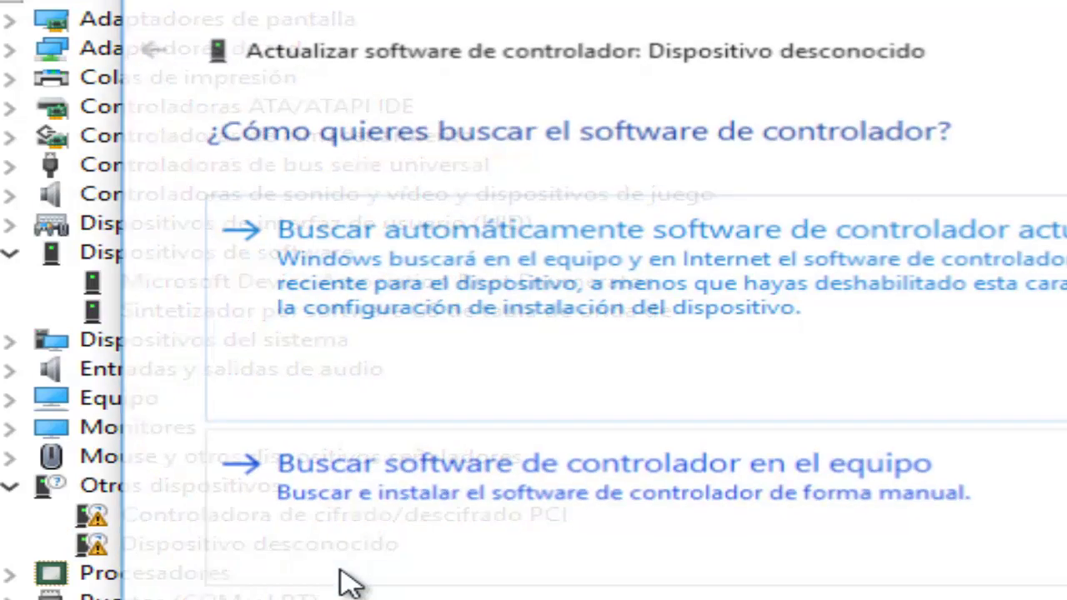
left_click(582, 305)
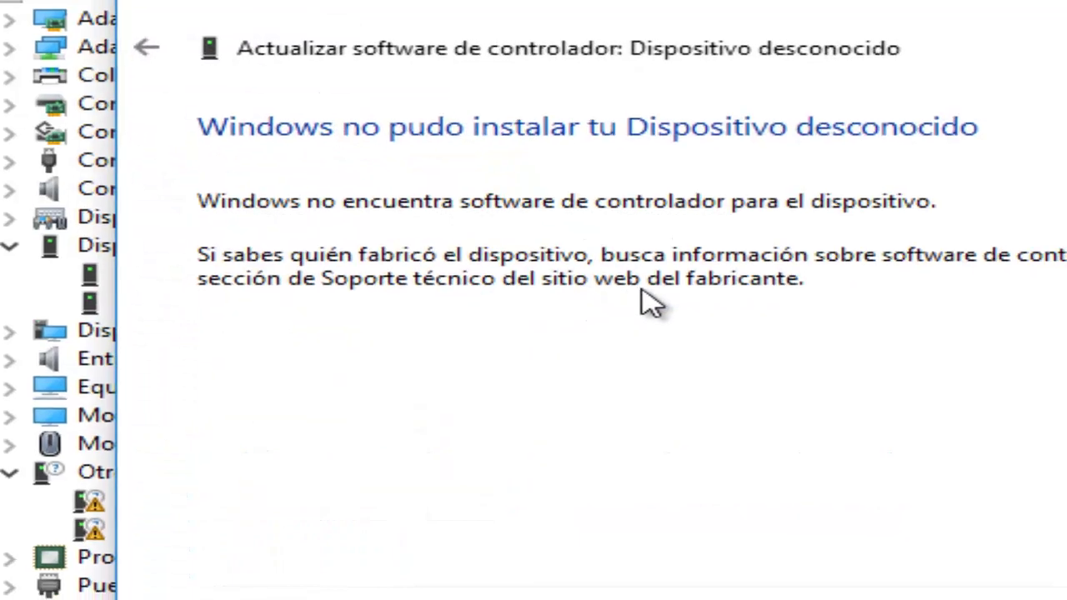
left_click(960, 487)
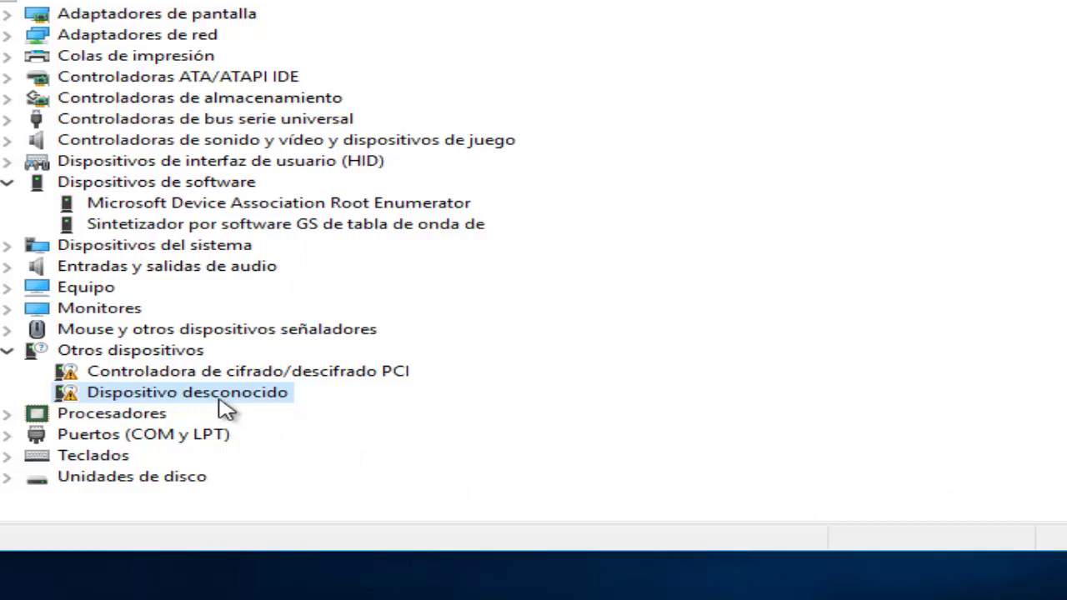
Step: Expand Controladoras de bus serie universal, run an automatic driver update for Concentrador raíz USB (xHCI), and close the wizard
left_click(11, 119)
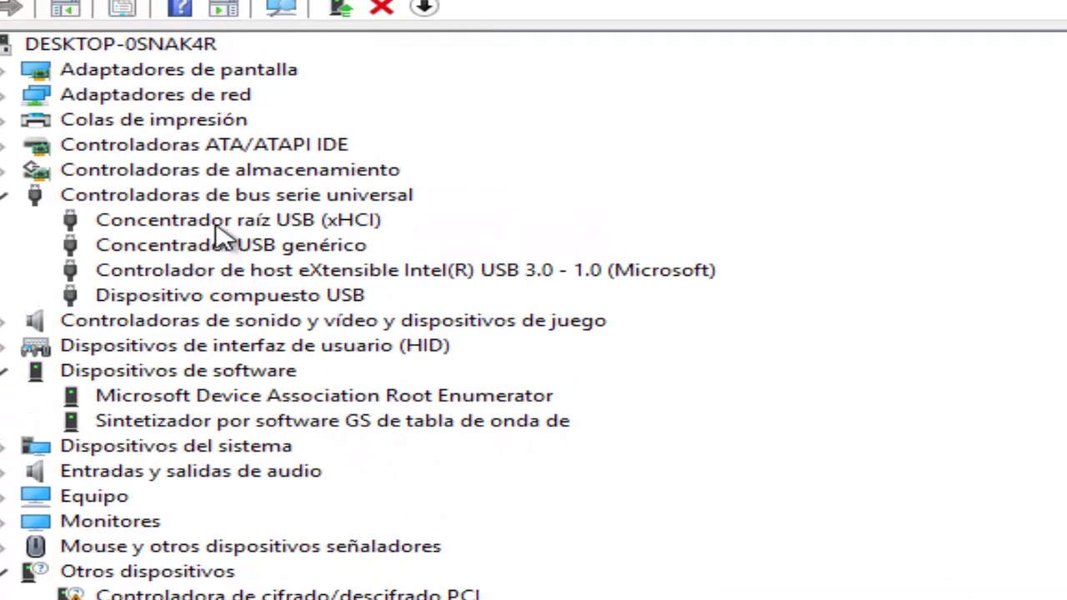
left_click(219, 233)
right_click(219, 232)
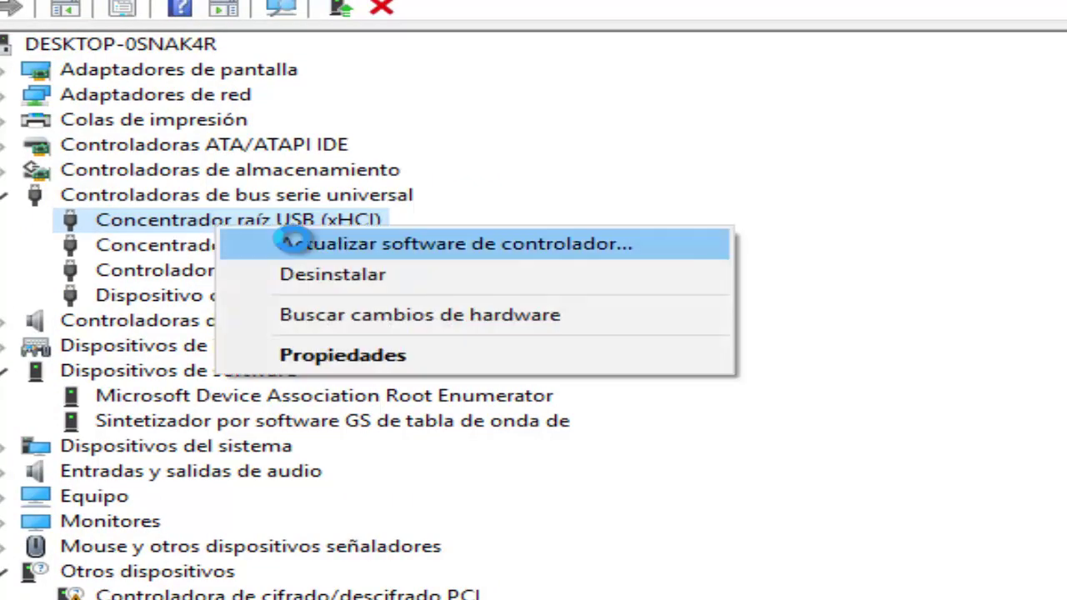
left_click(291, 243)
left_click(552, 294)
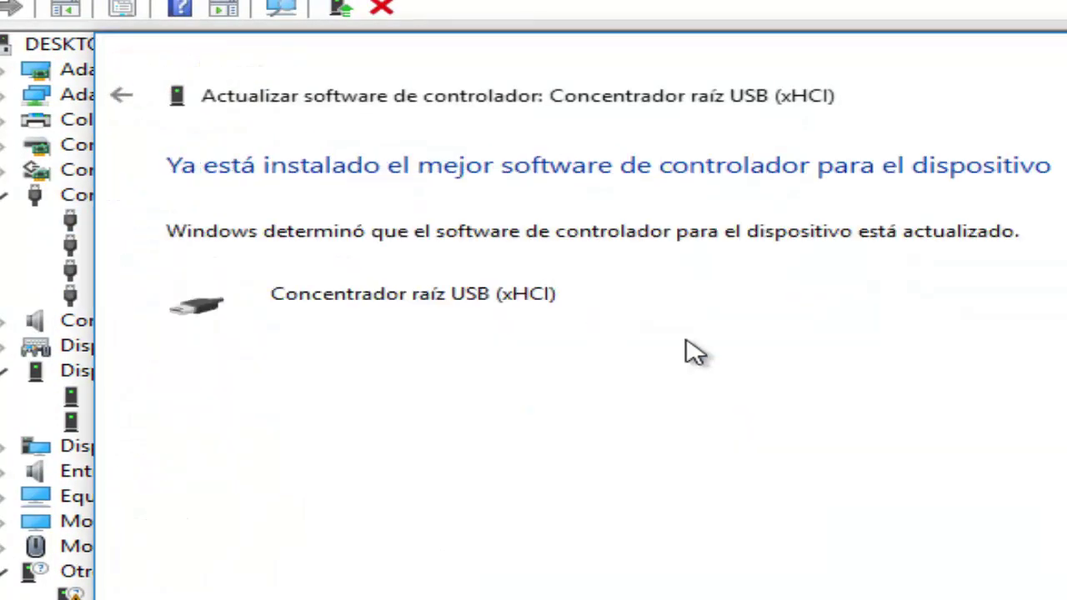
key("Escape")
Step: Run an automatic driver update for Concentrador USB genérico under Controladoras de bus serie universal, and close the wizard
left_click(284, 244)
right_click(282, 247)
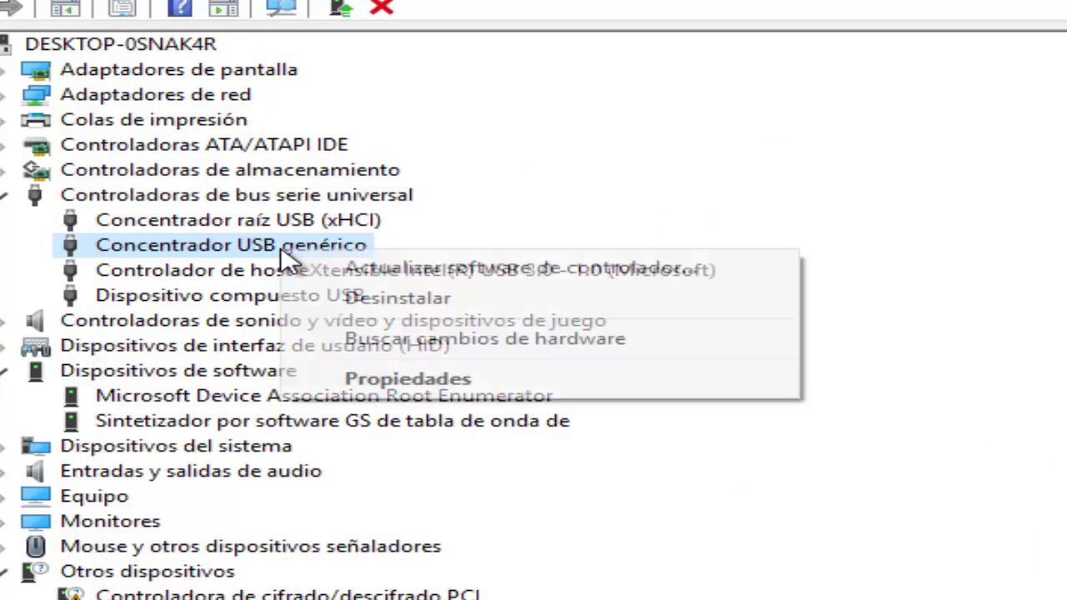
left_click(372, 271)
left_click(817, 321)
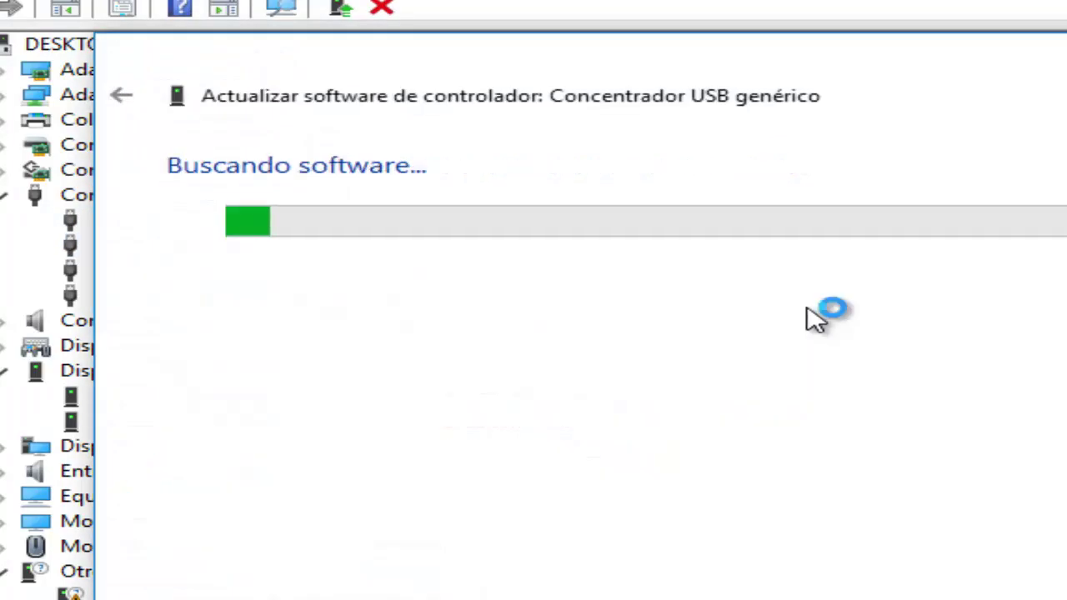
key("Escape")
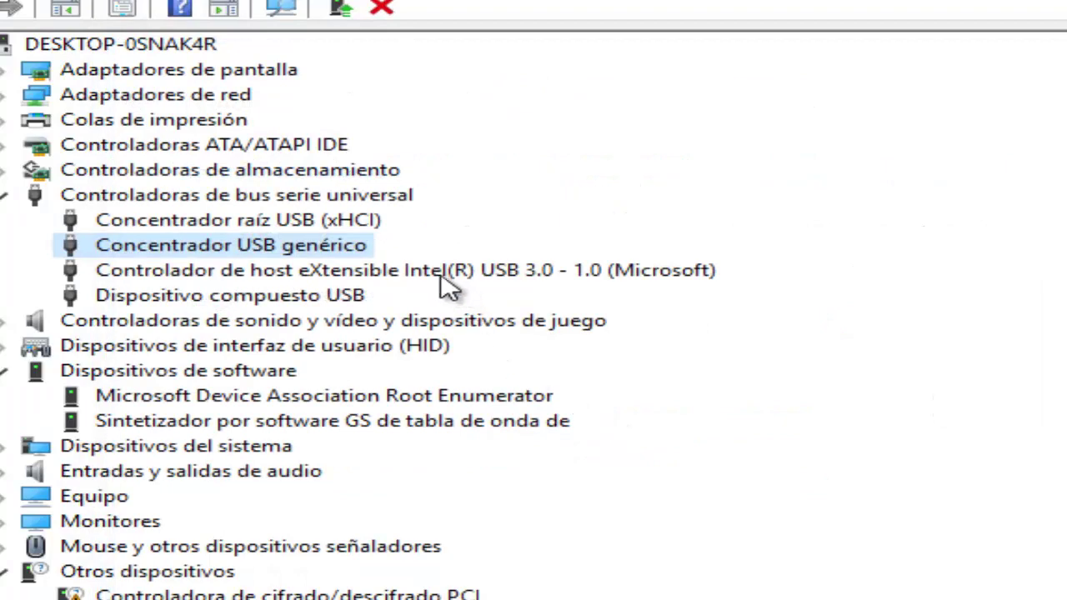
Step: Run an automatic driver update for Controlador de host eXtensible Intel(R) USB 3.0 - 1.0 (Microsoft), and close the wizard
right_click(442, 277)
left_click(538, 294)
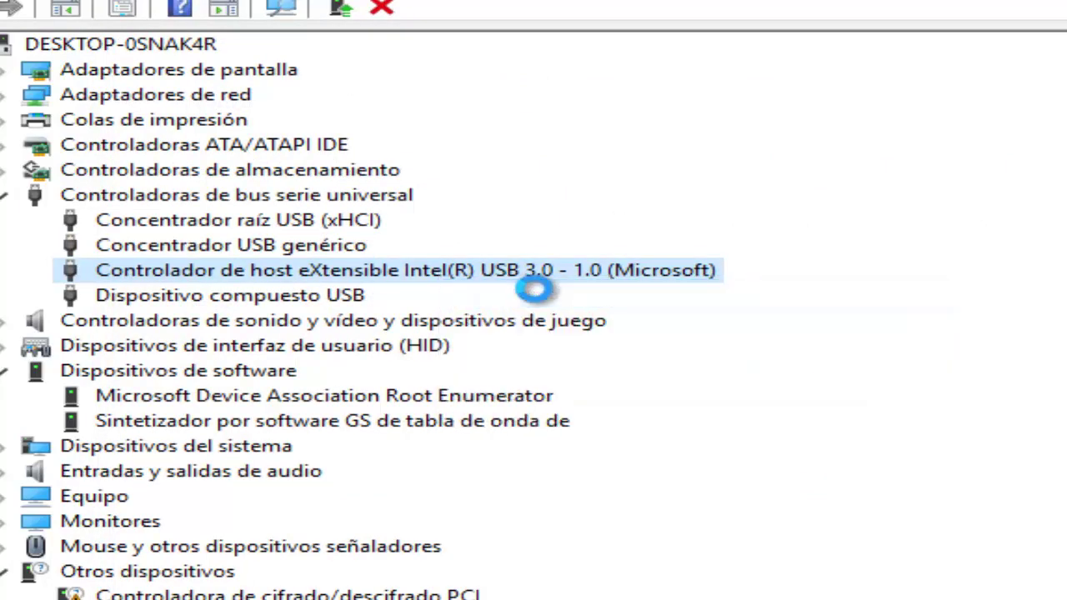
left_click(539, 298)
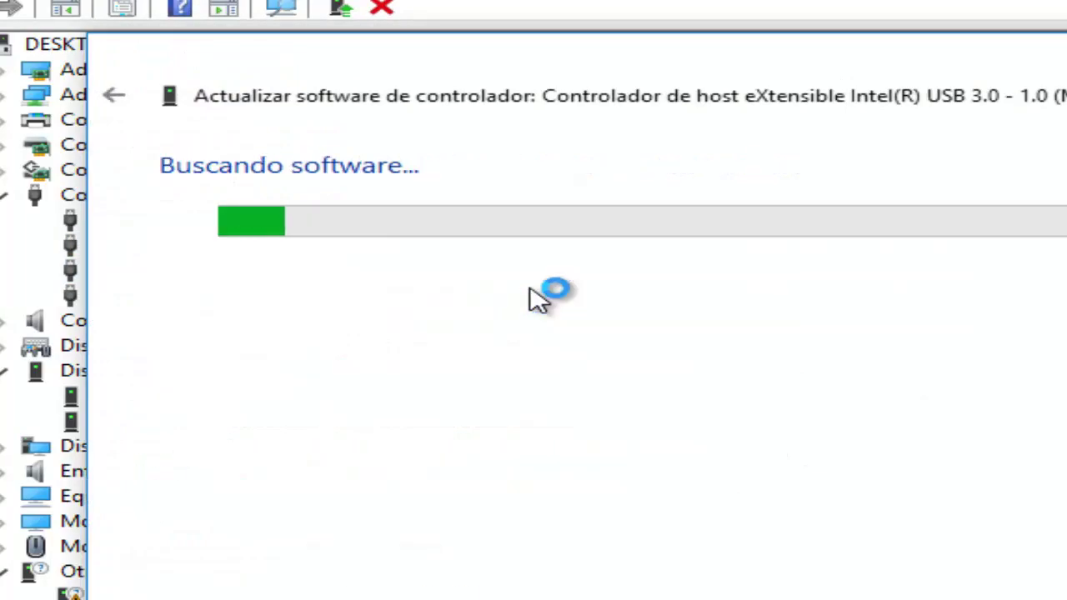
key("Escape")
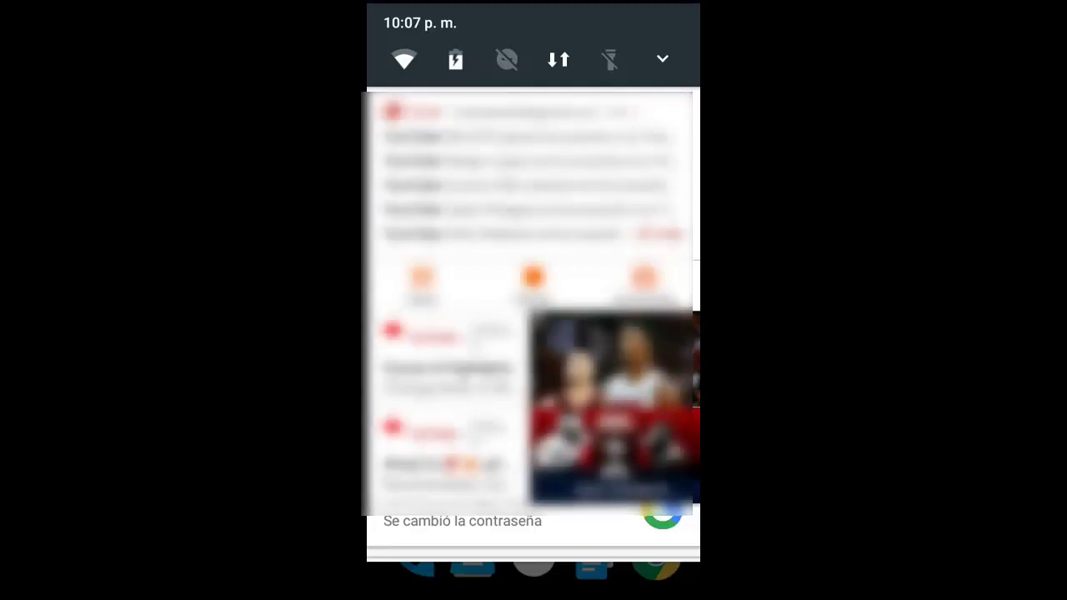
Step: Switch to the Android phone and locate the Sistema Android notification about charging over USB among its notifications
scroll(533, 333, "down", 3)
scroll(534, 334, "down", 3)
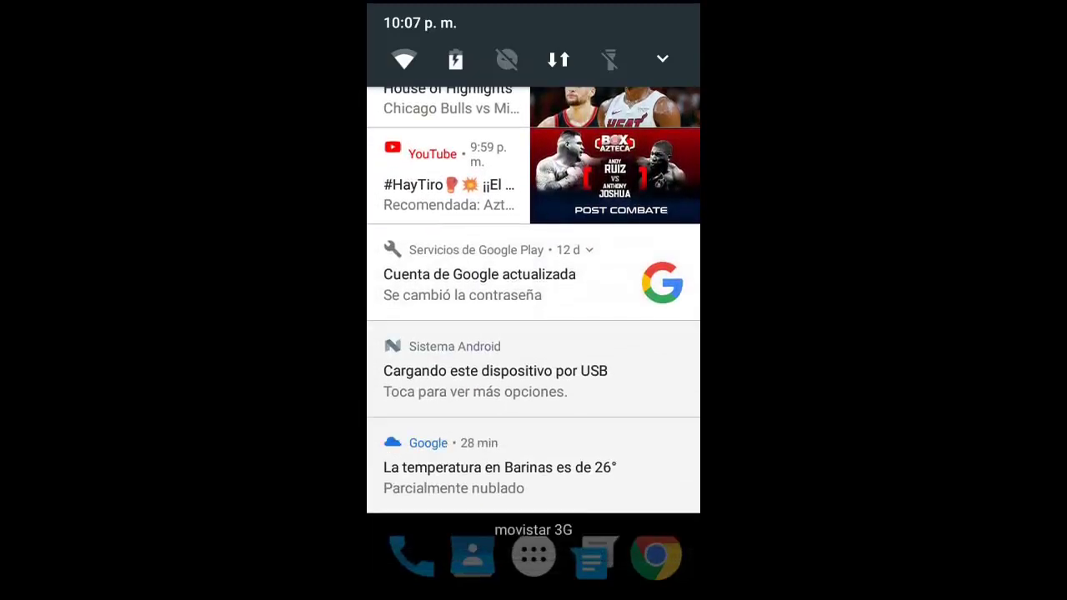